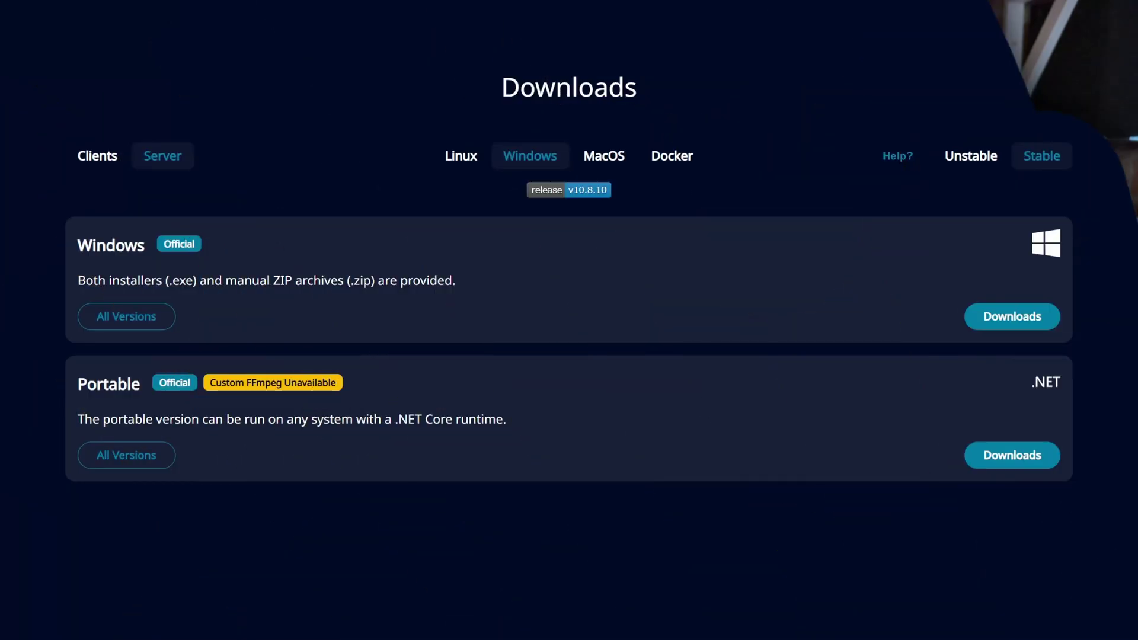
# Look at the Linux server downloads and switch back to the stable Windows server downloads
pyautogui.click(461, 155)
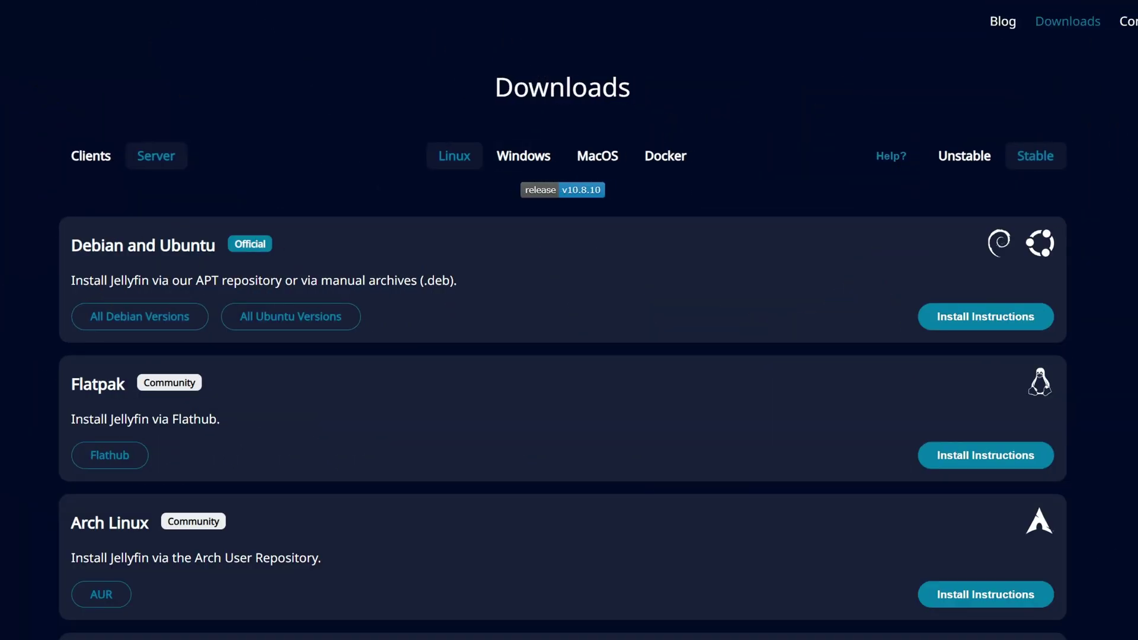
pyautogui.click(523, 156)
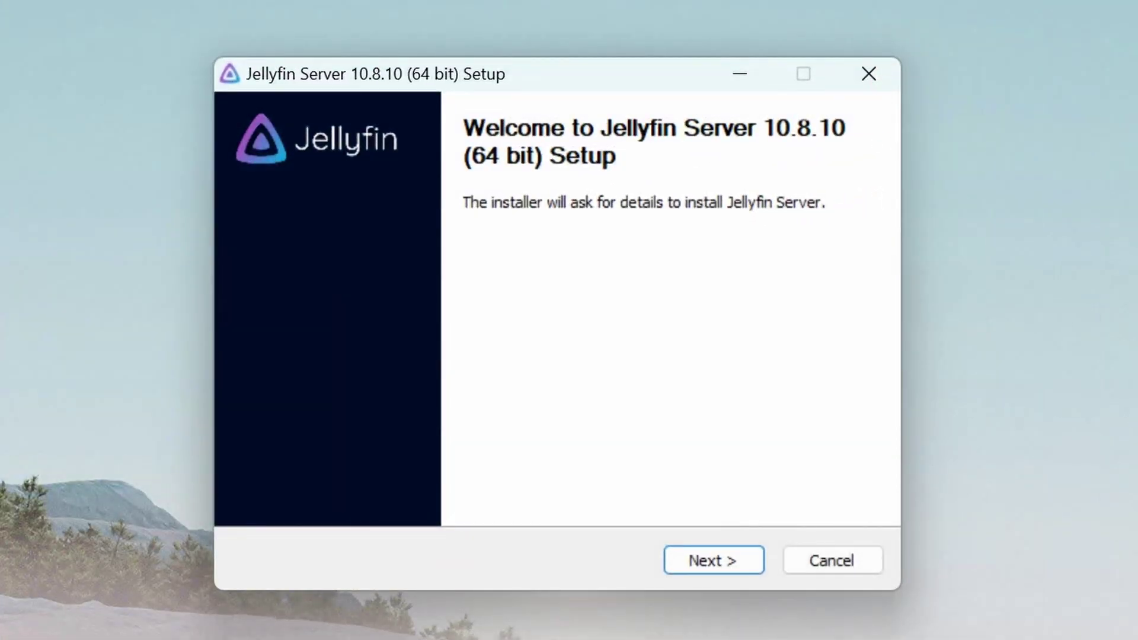
# Run the Jellyfin Server 10.8.10 setup as a Basic Install in C:\Program Files\Jellyfin\Server
pyautogui.press('Return')
pyautogui.press('Return')
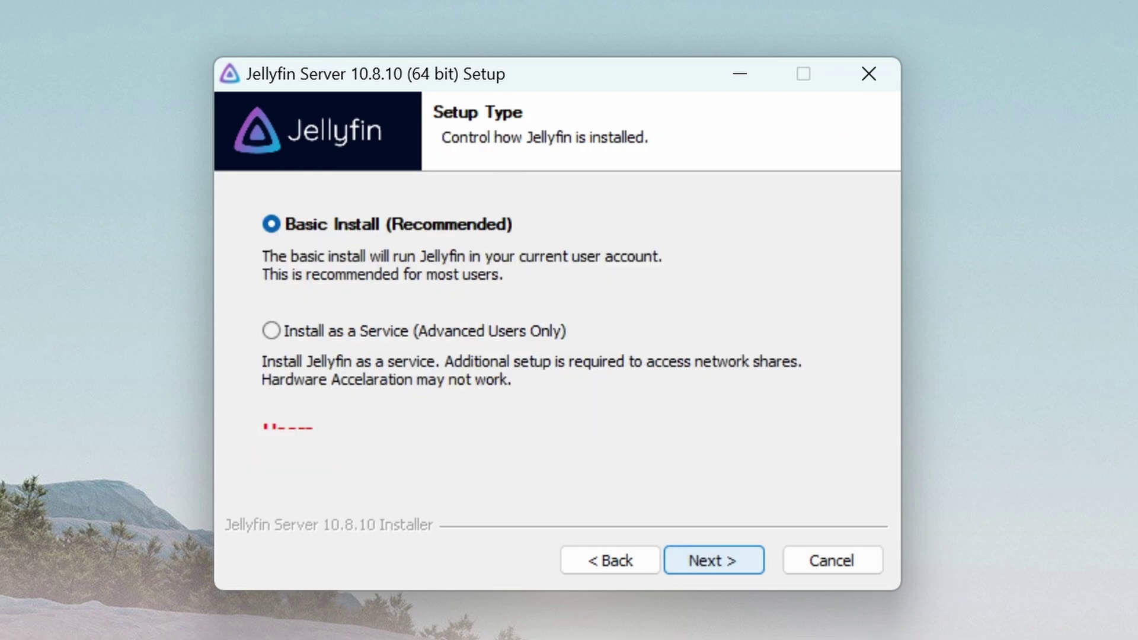
pyautogui.press('Return')
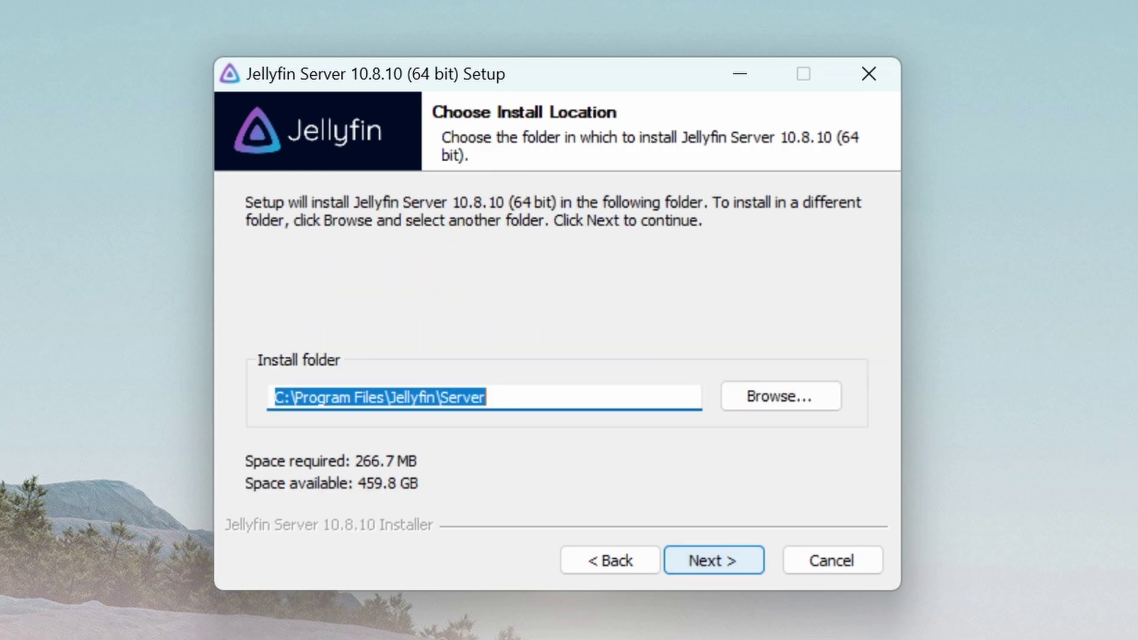
pyautogui.press('Return')
pyautogui.press('Return')
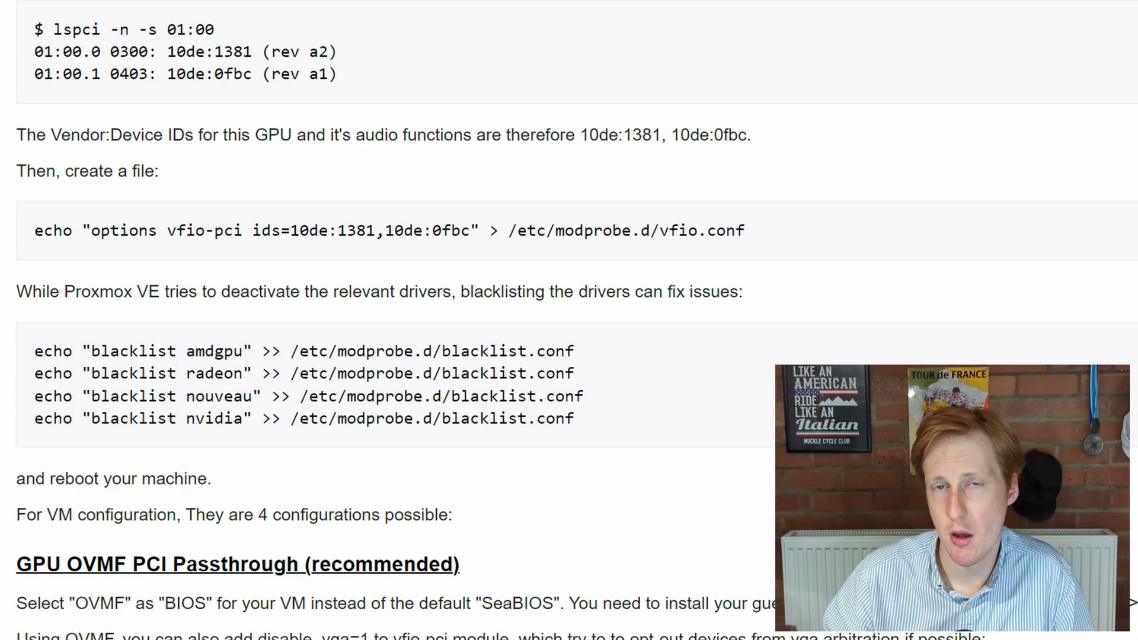
# Read the Proxmox GPU passthrough guide and the Jellyfin compose file's labels, devices, ports and volumes
pyautogui.scroll(-2, 391, 321)
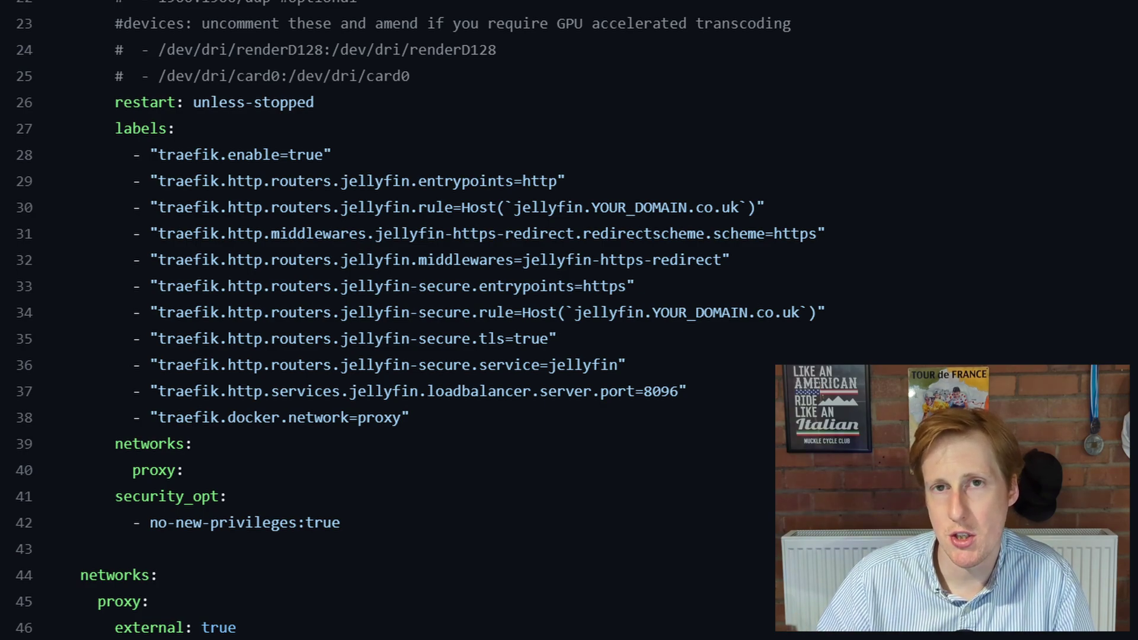
pyautogui.scroll(5, 415, 320)
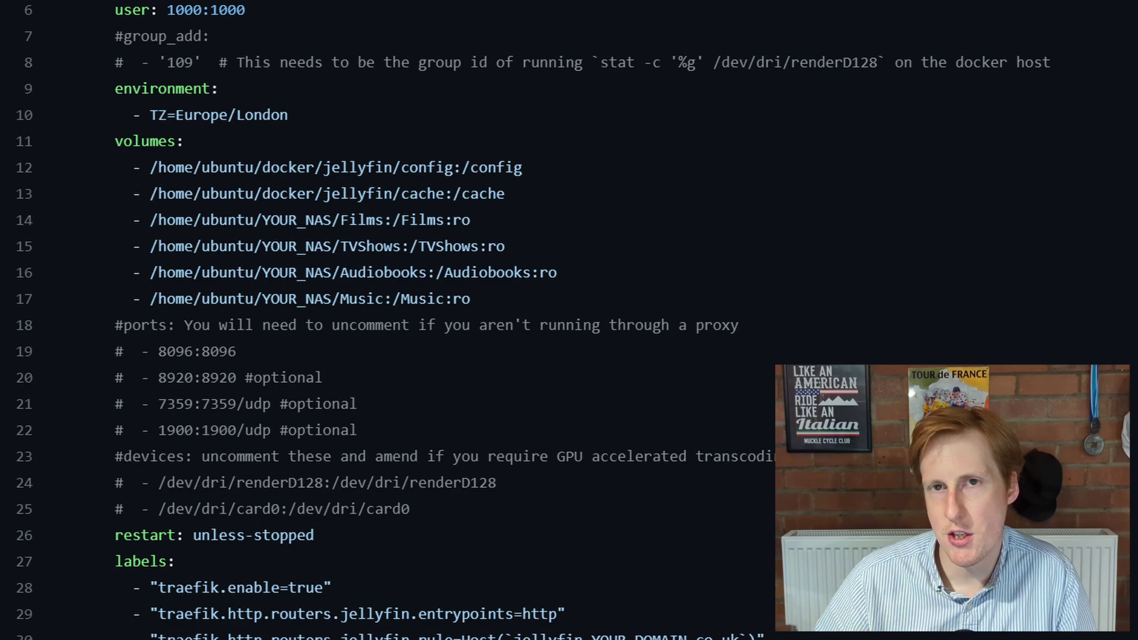
pyautogui.scroll(3, 385, 320)
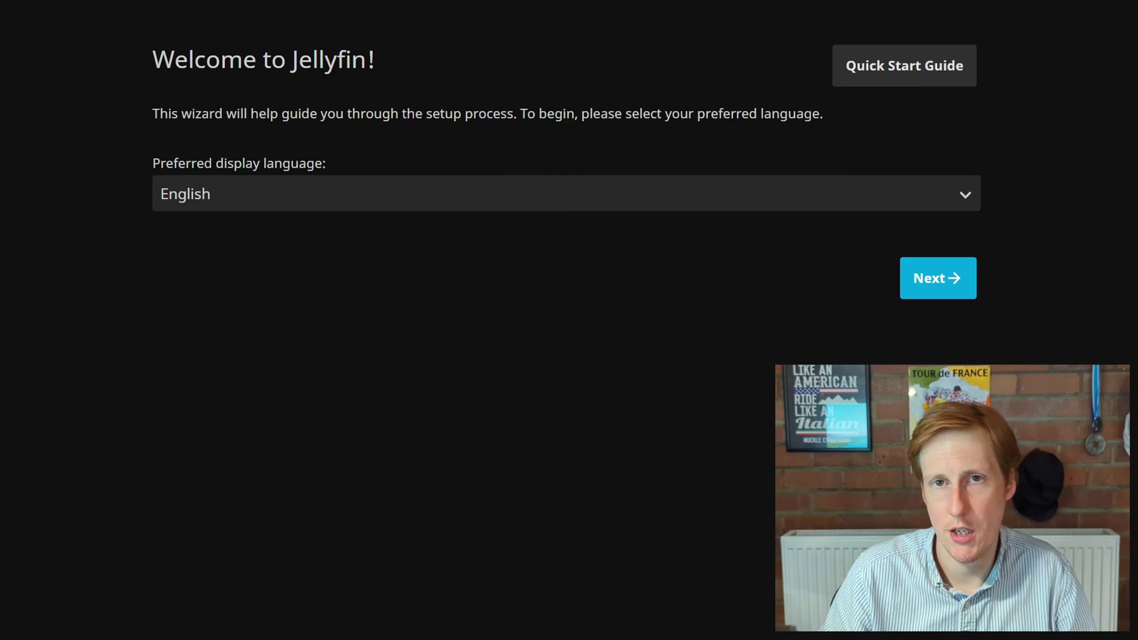
# Start the setup wizard with English as display language and set the new media library's content type to Shows
pyautogui.press('Return')
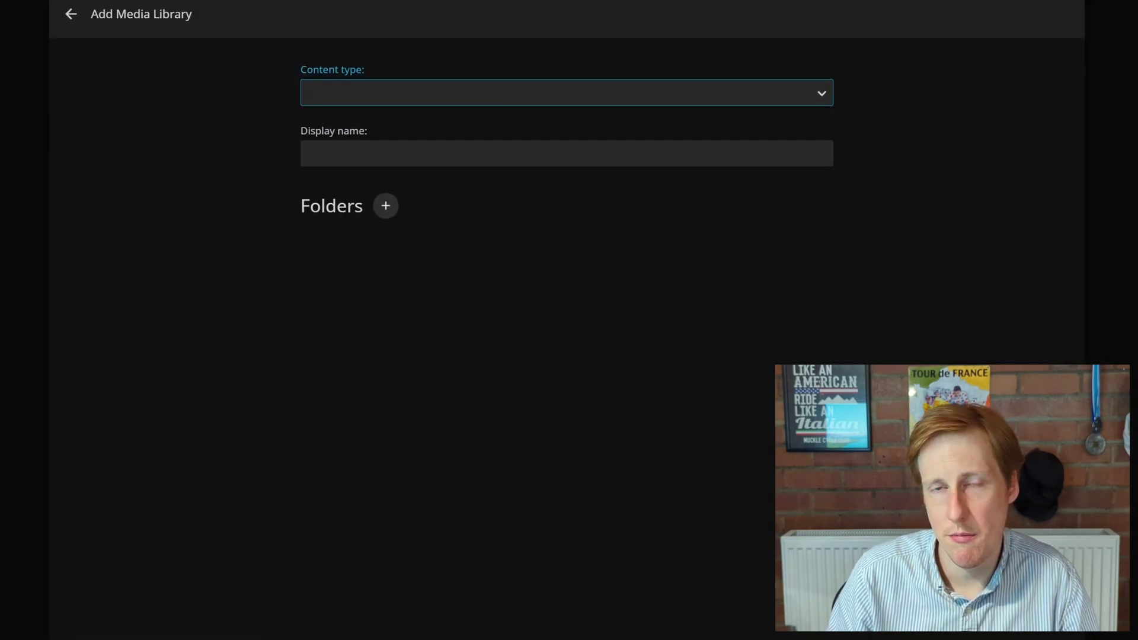
pyautogui.press('space')
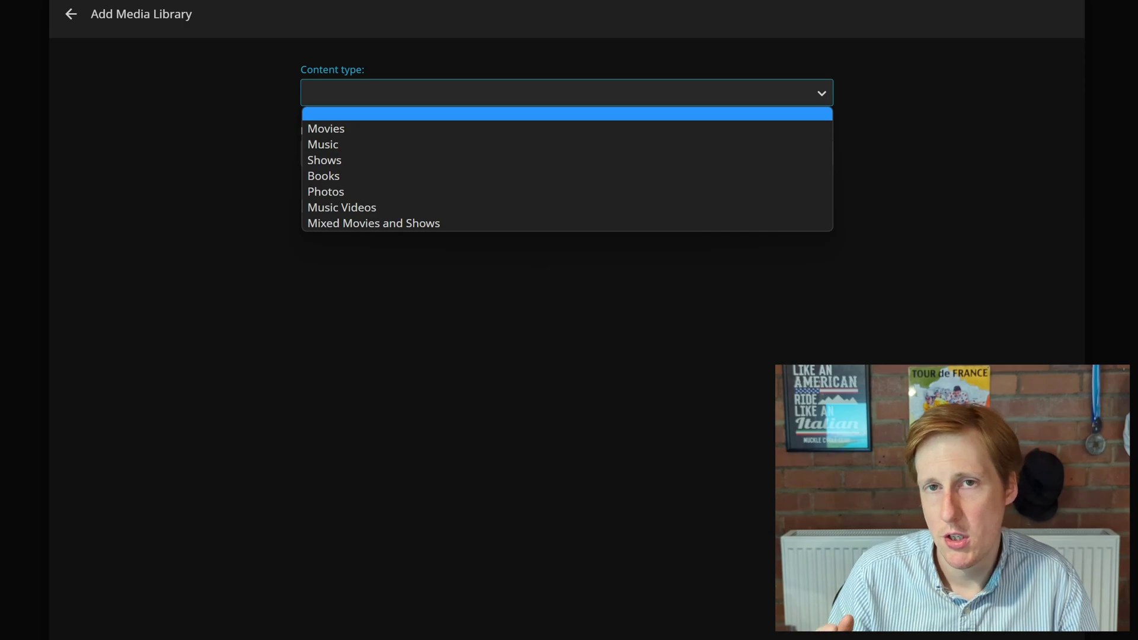
pyautogui.press('Down')
pyautogui.press('Down')
pyautogui.press('Down')
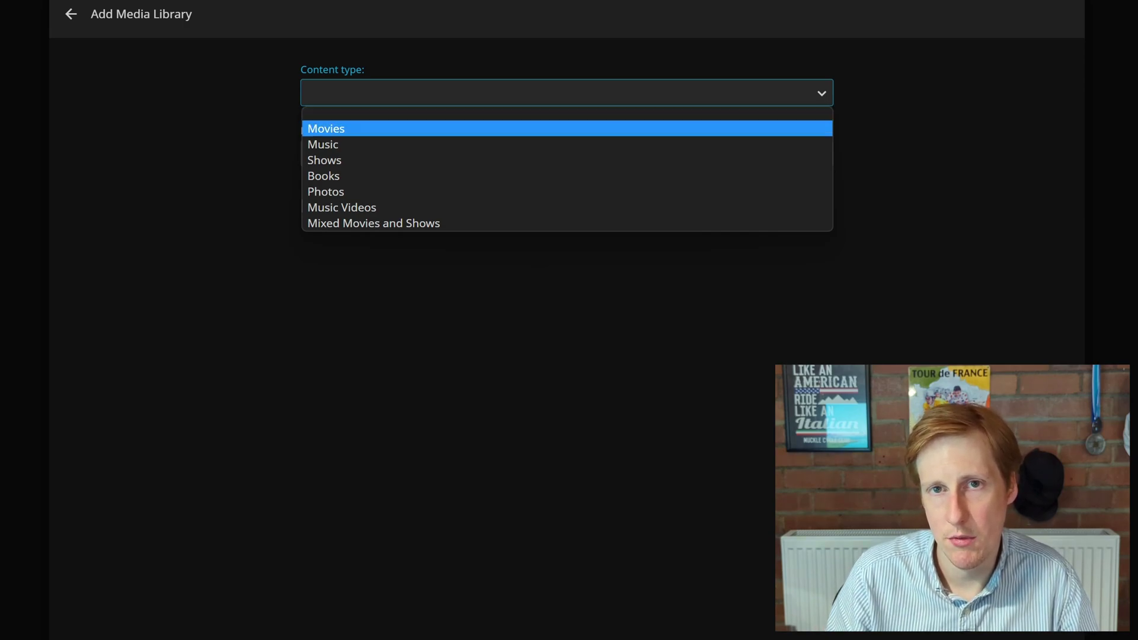
pyautogui.press('Return')
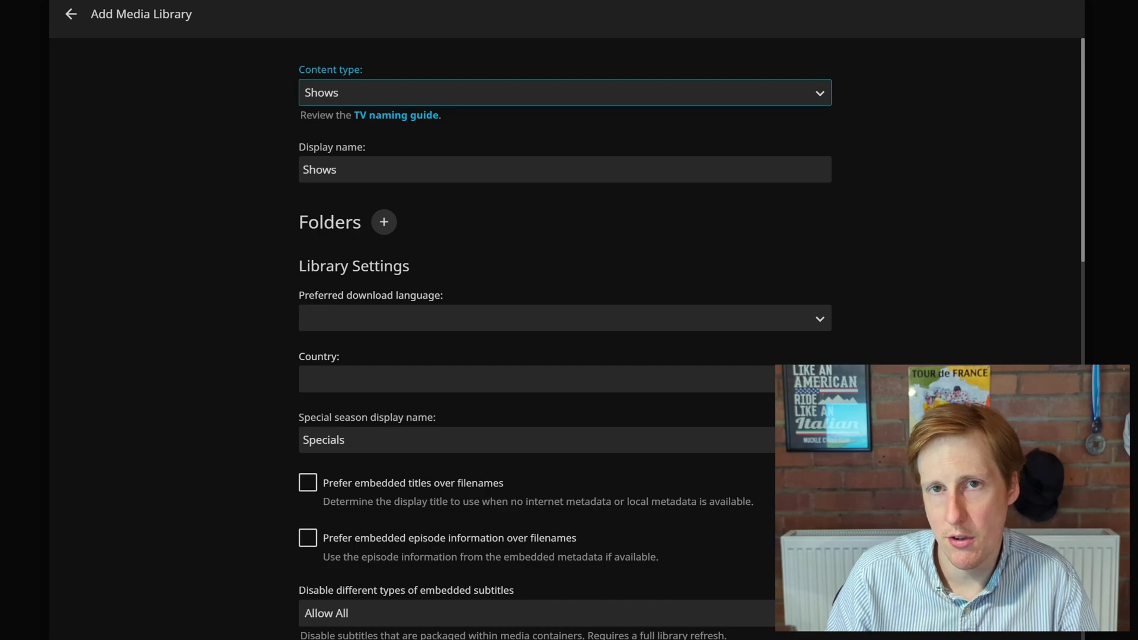
# Review the Shows library's settings, from embedded titles and real time monitoring to metadata downloaders, savers and image fetchers
pyautogui.scroll(-3, 565, 338)
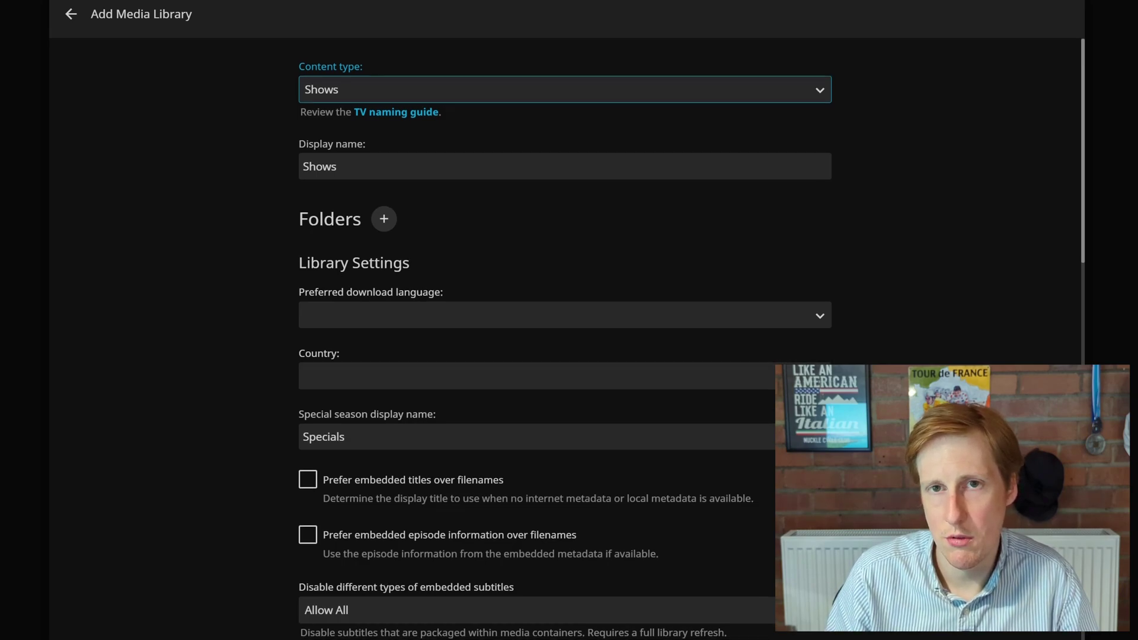
pyautogui.scroll(-3, 565, 338)
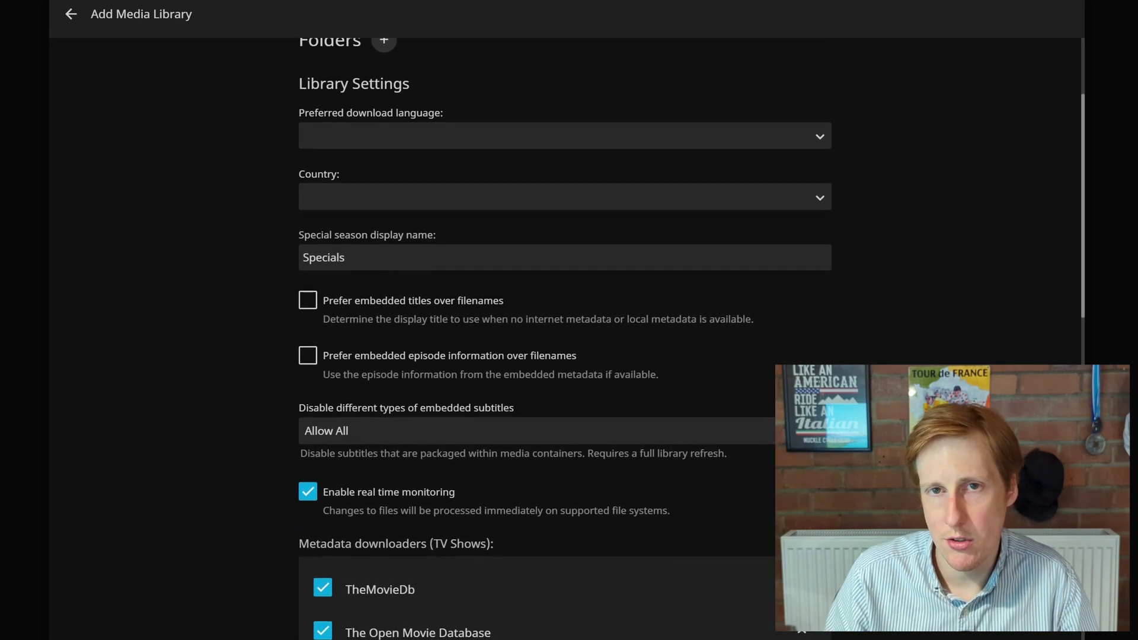
pyautogui.scroll(-3, 565, 338)
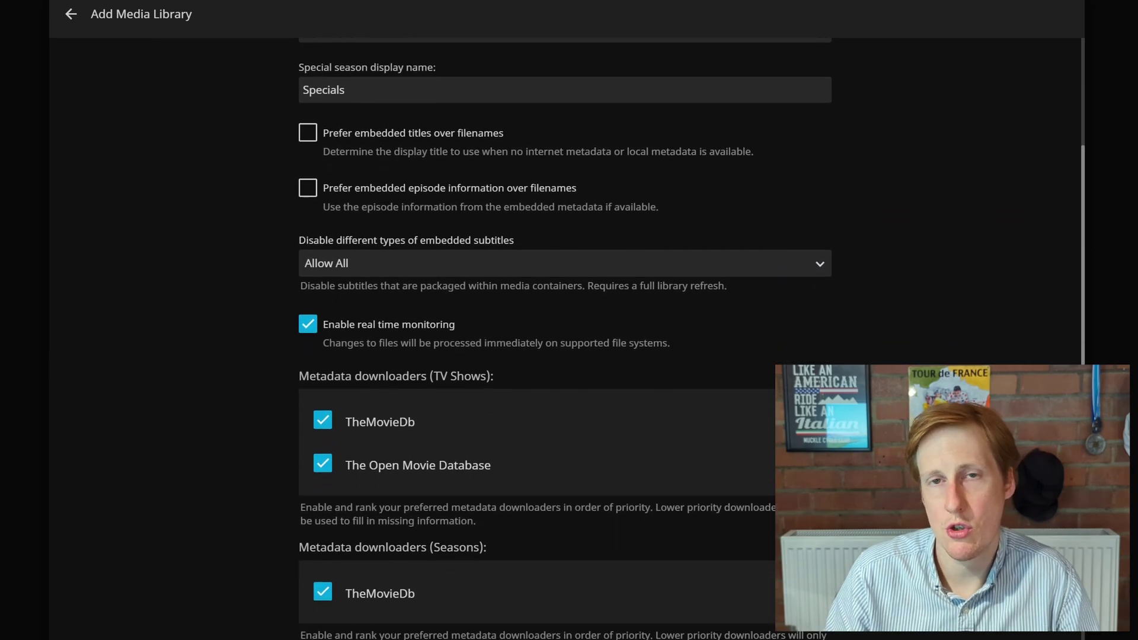
pyautogui.scroll(-2, 565, 337)
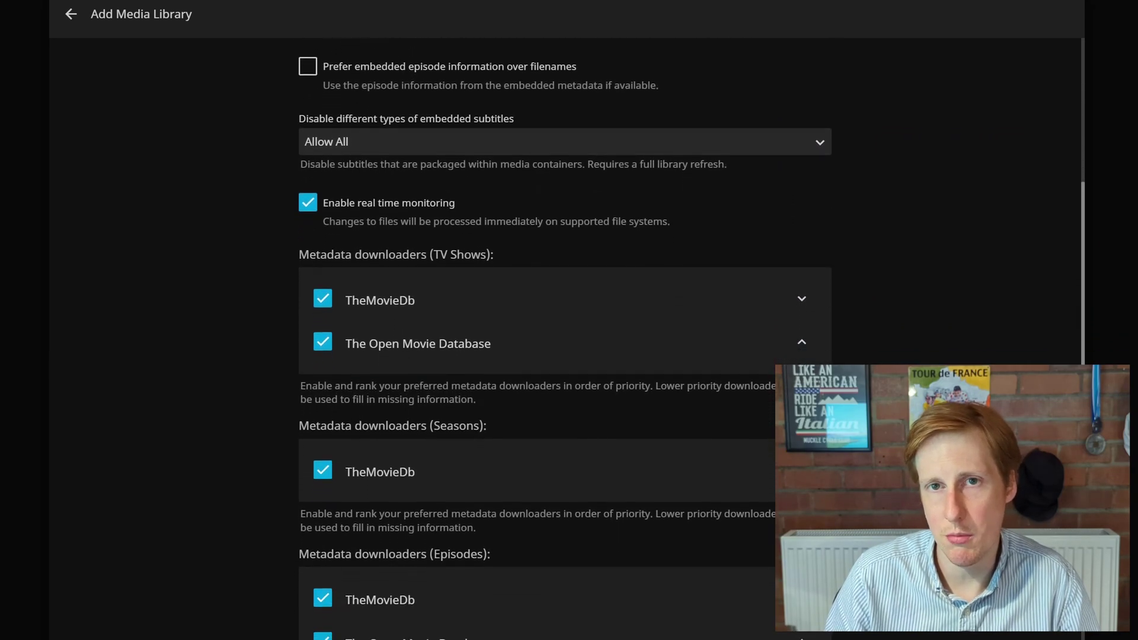
pyautogui.scroll(-3, 565, 338)
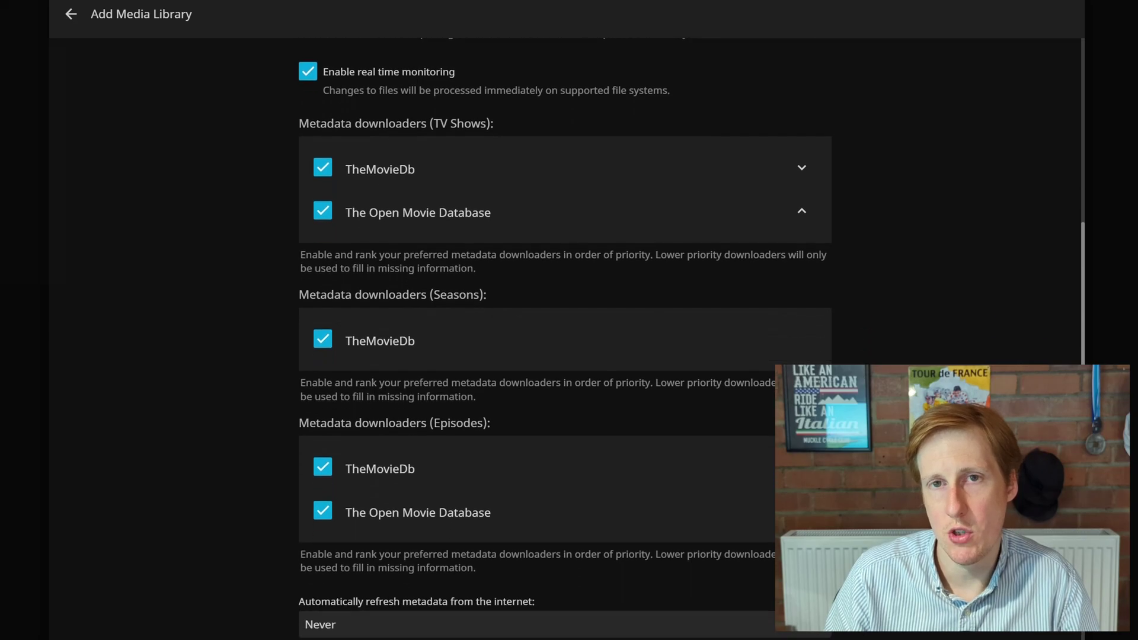
pyautogui.scroll(-3, 565, 338)
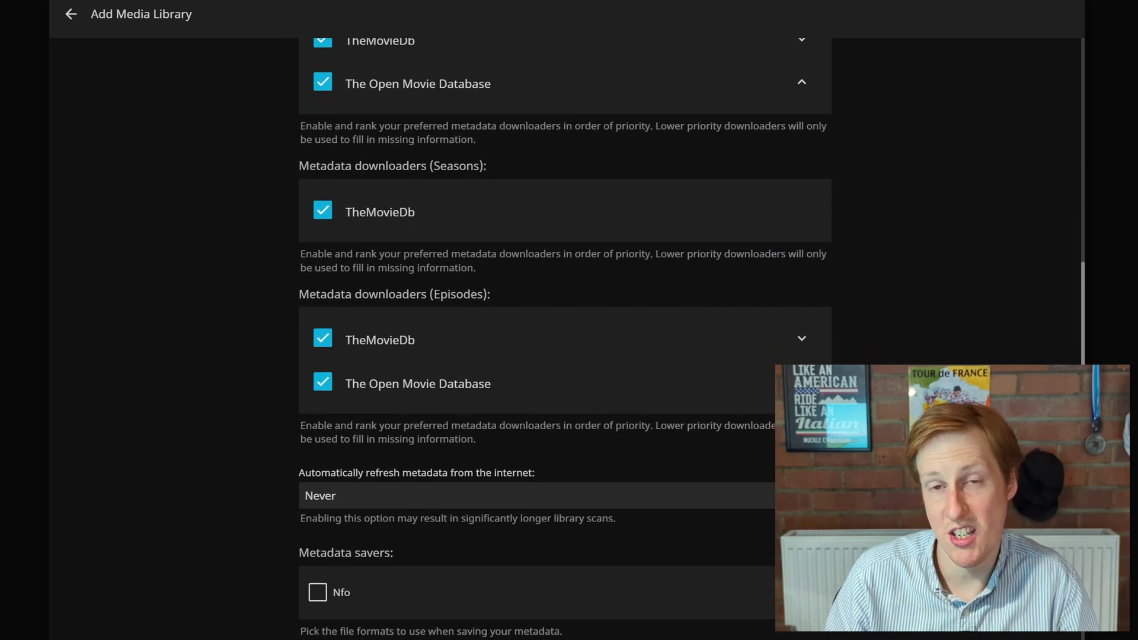
pyautogui.scroll(-4, 565, 338)
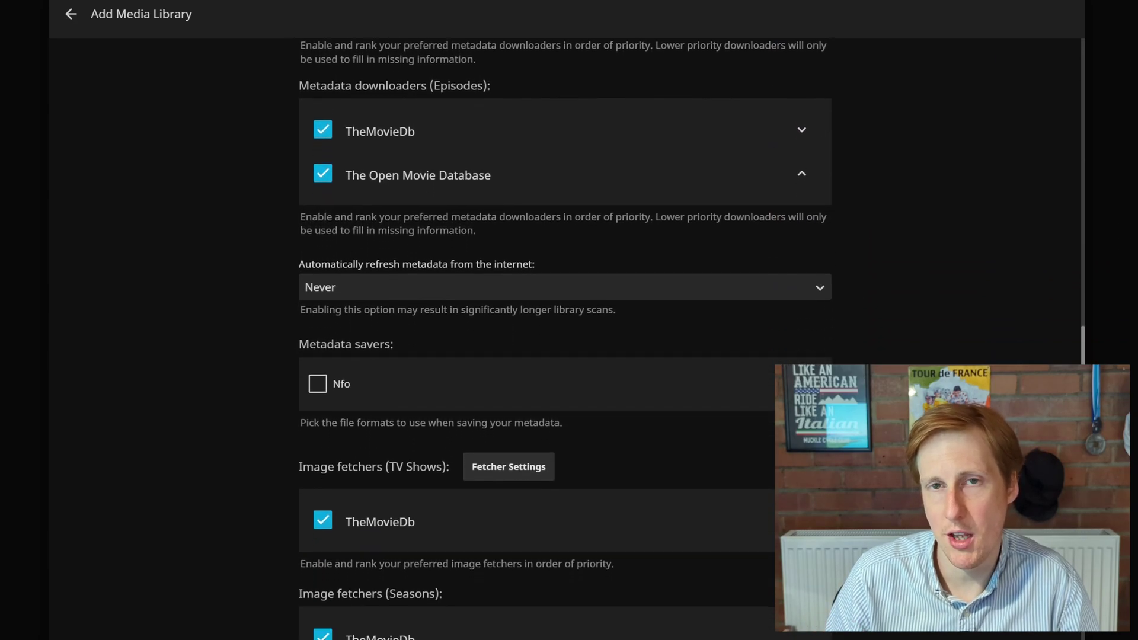
pyautogui.scroll(15, 565, 338)
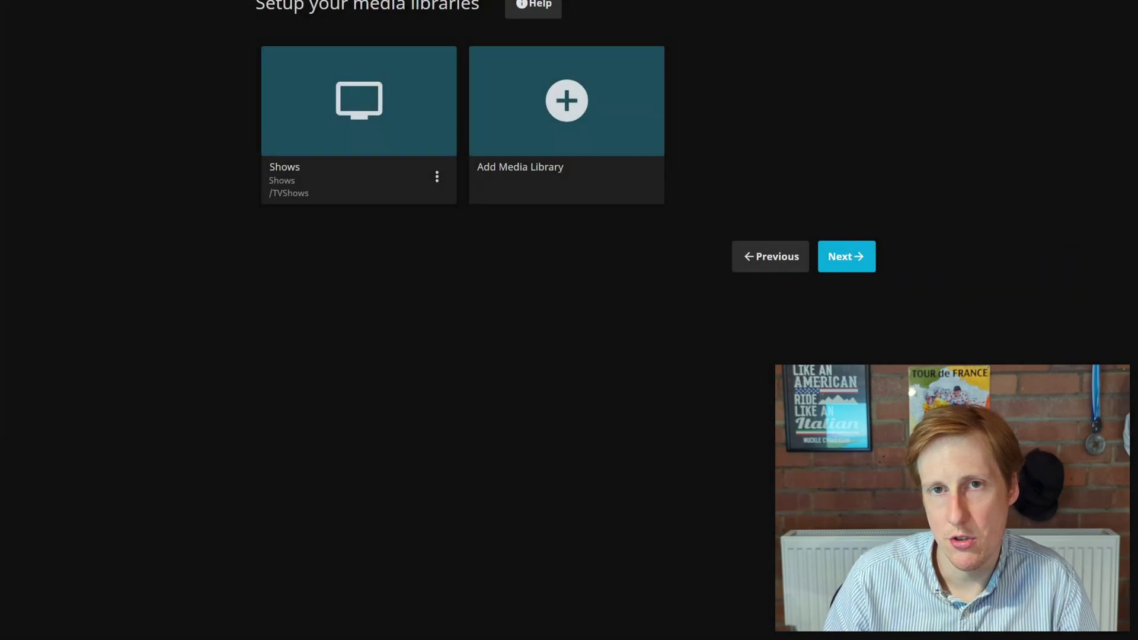
# Continue with the Shows library and set the preferred metadata language to English with United Kingdom as the country
pyautogui.press('Return')
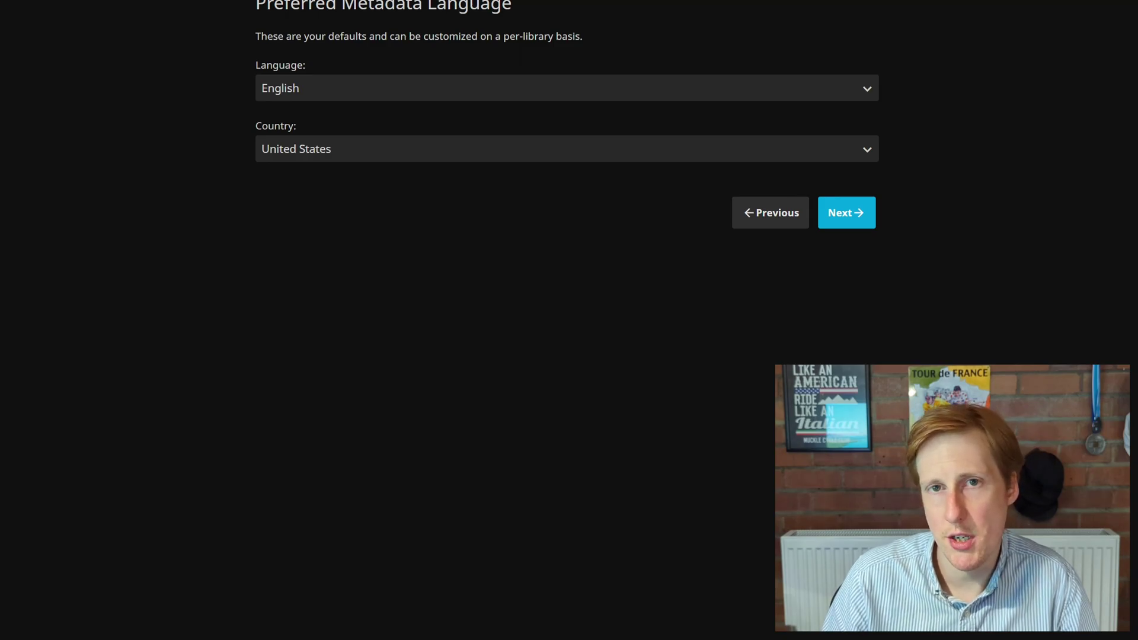
pyautogui.click(567, 149)
pyautogui.click(309, 454)
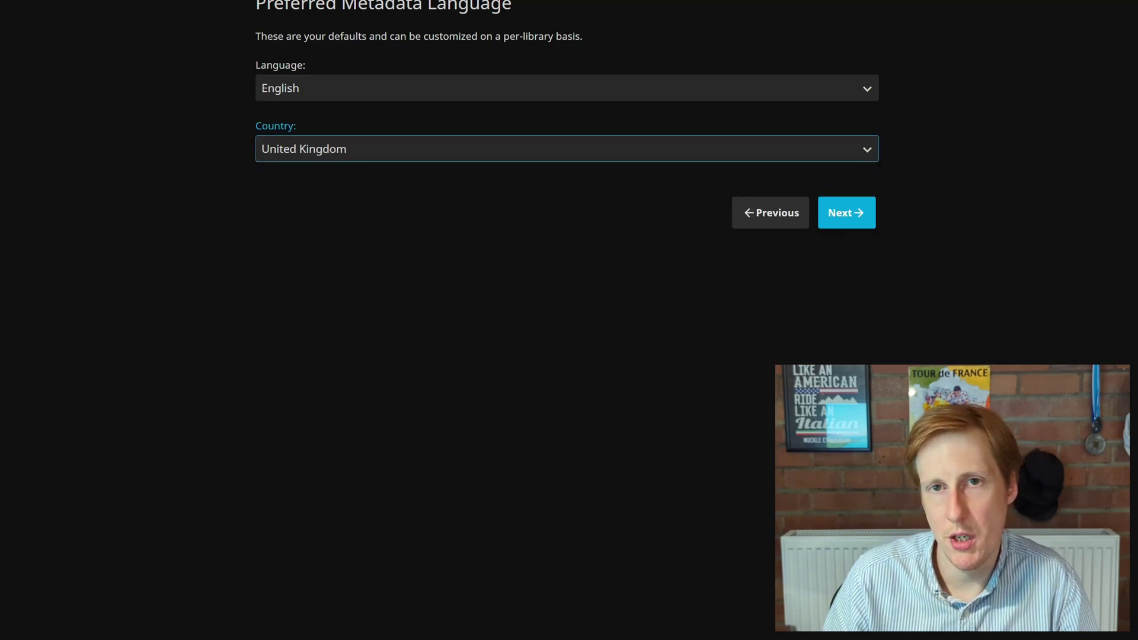
pyautogui.press('Return')
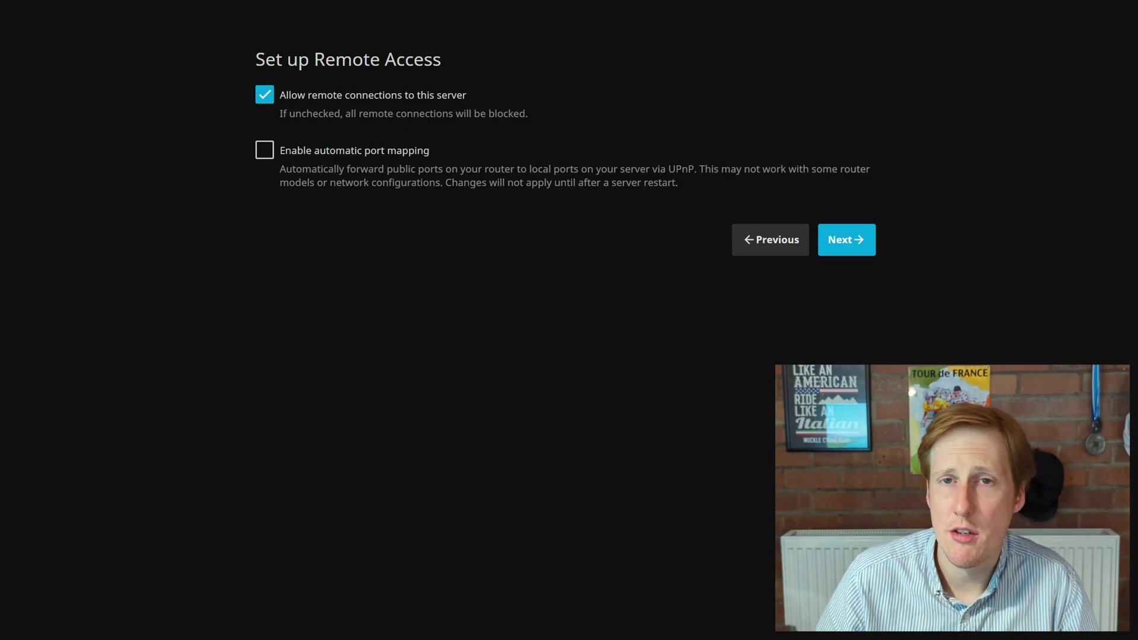
# Allow remote connections without automatic port mapping and finish the setup wizard
pyautogui.press('Return')
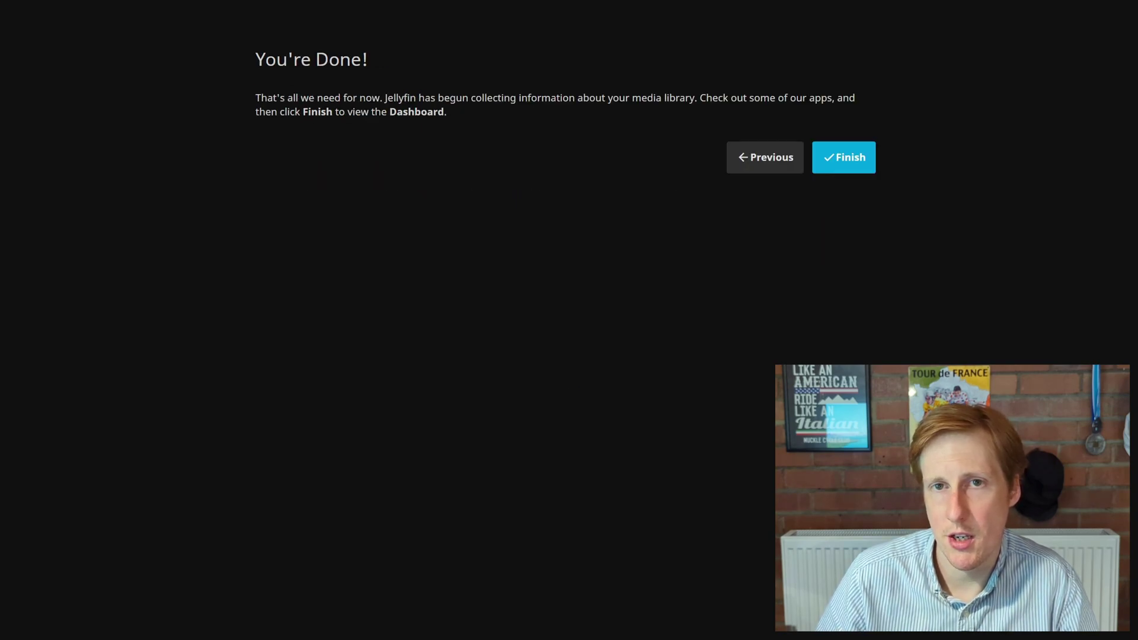
pyautogui.press('Return')
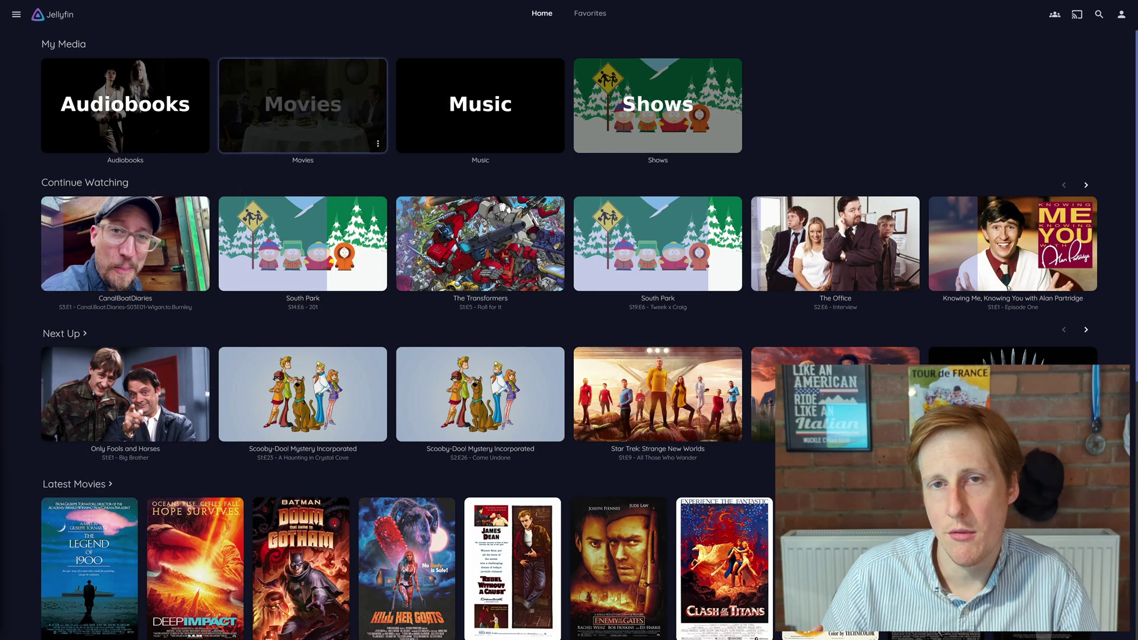
# Open the server's administration Dashboard from the home screen
pyautogui.press('Left')
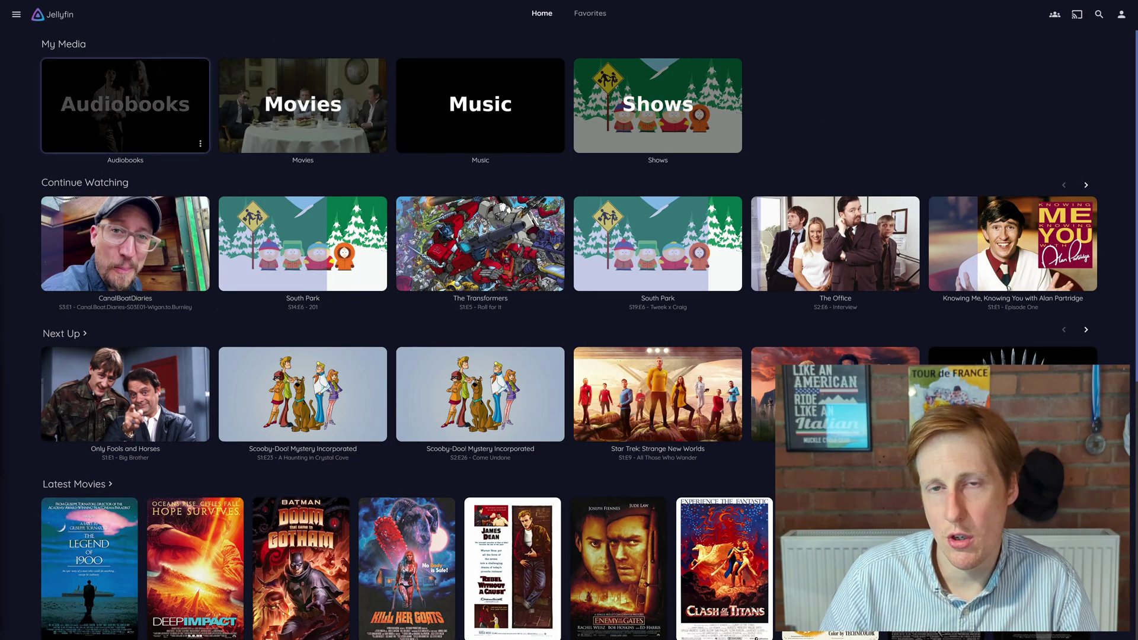
pyautogui.press('Up')
pyautogui.press('Return')
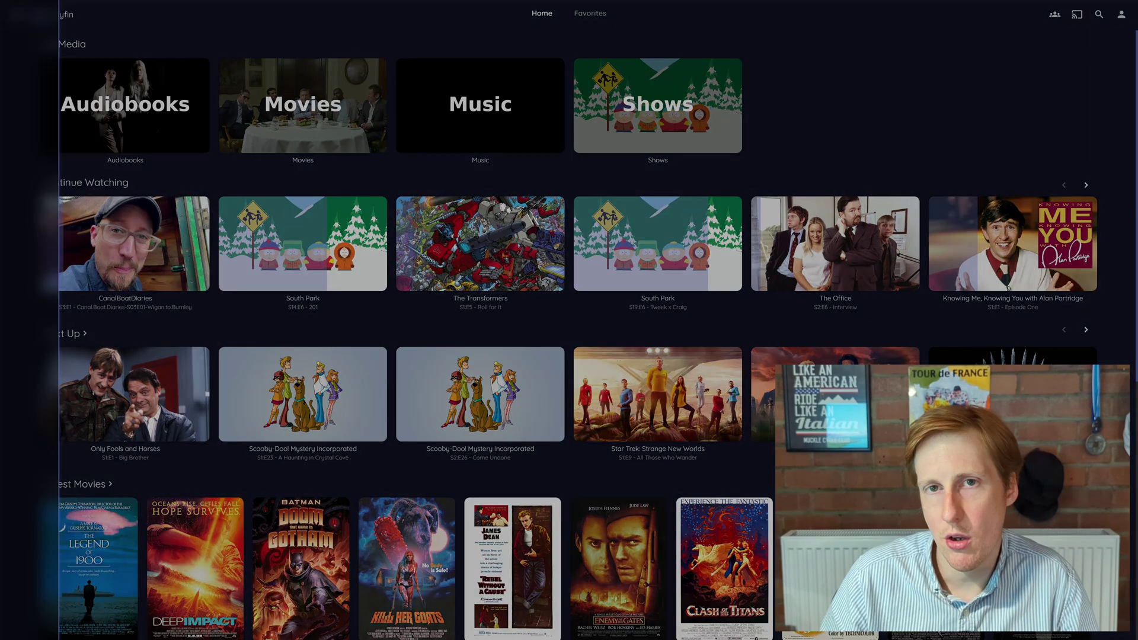
pyautogui.press('Down')
pyautogui.press('Down')
pyautogui.press('Down')
pyautogui.press('Down')
pyautogui.press('Down')
pyautogui.press('Down')
pyautogui.press('Down')
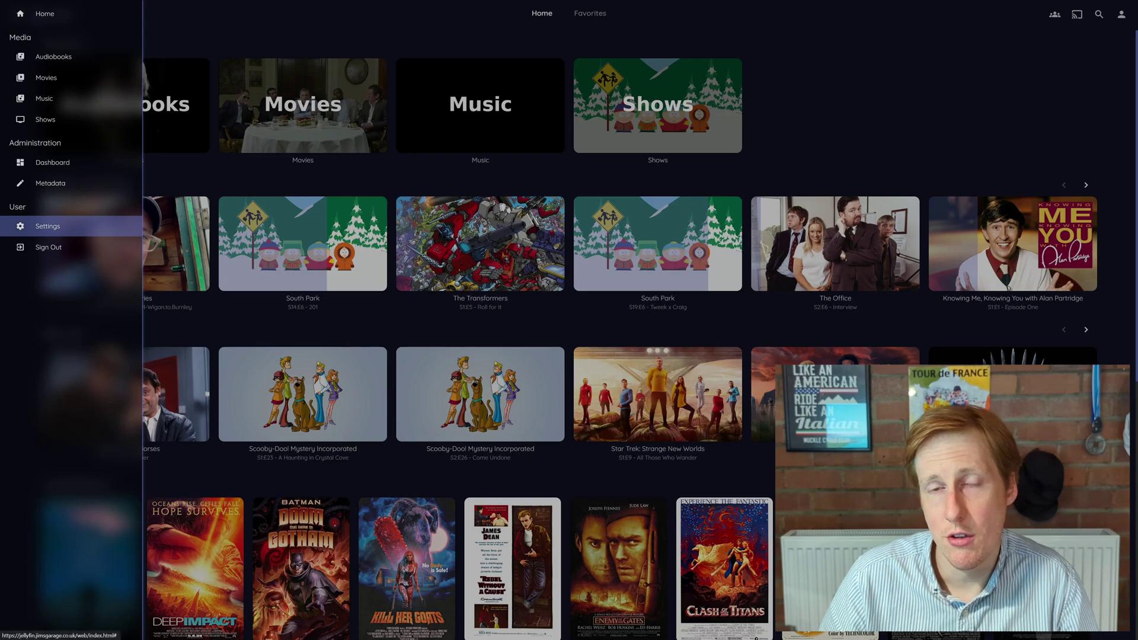
pyautogui.press('Up')
pyautogui.press('Up')
pyautogui.press('Return')
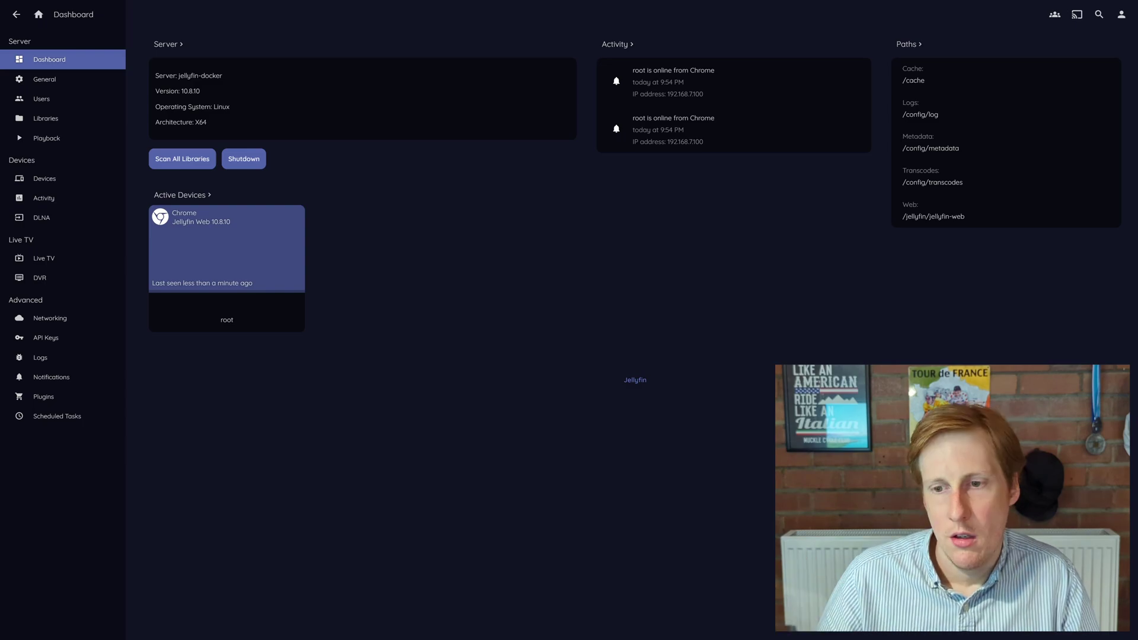
# Review the server's General settings and its Networking settings for ports, known proxies, HTTPS, remote access and IP protocols
pyautogui.click(45, 79)
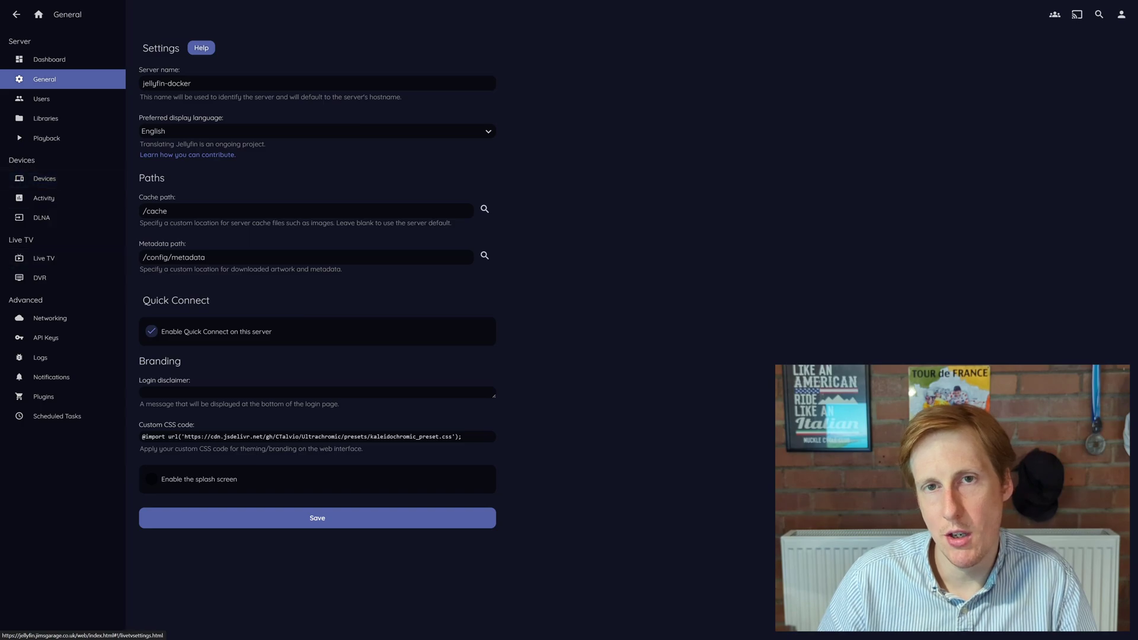
pyautogui.click(49, 319)
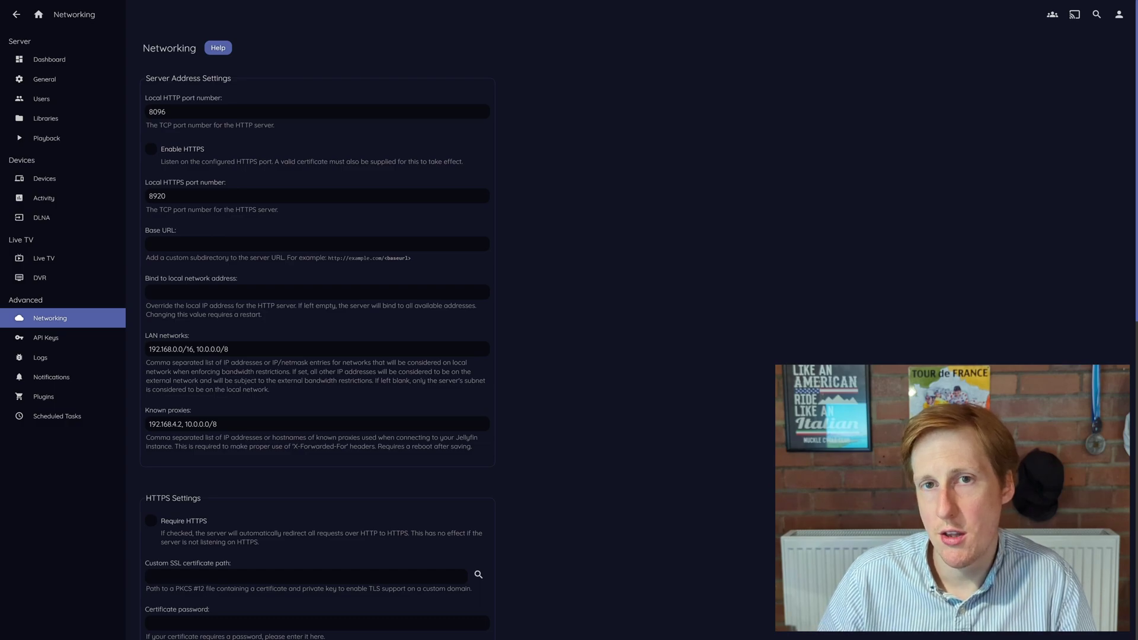
pyautogui.scroll(-7, 318, 320)
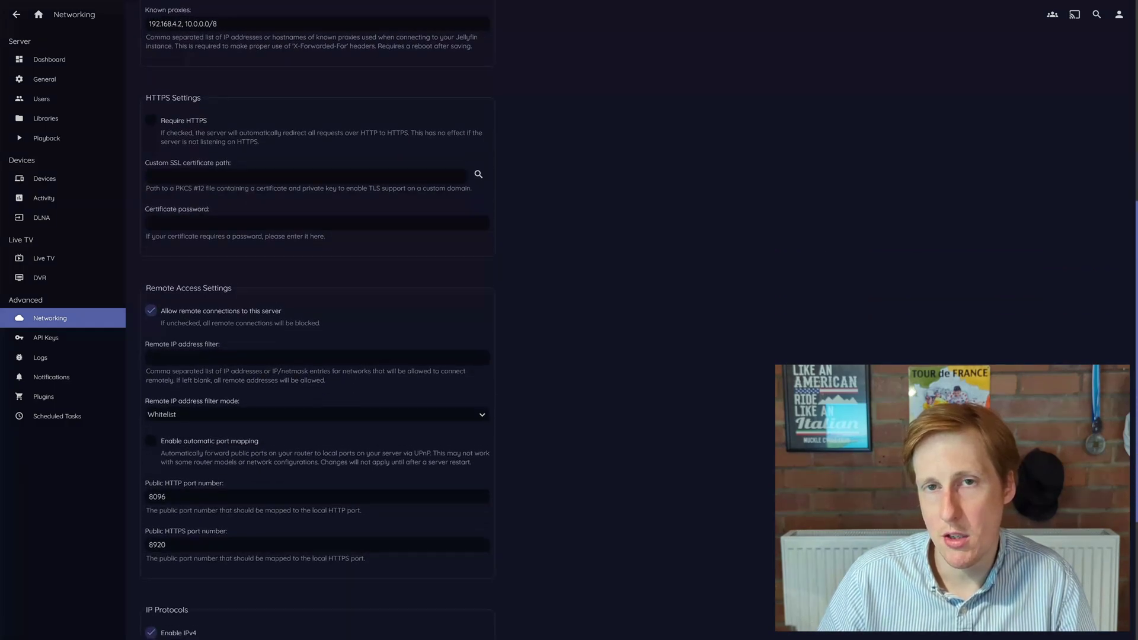
pyautogui.scroll(-2, 317, 320)
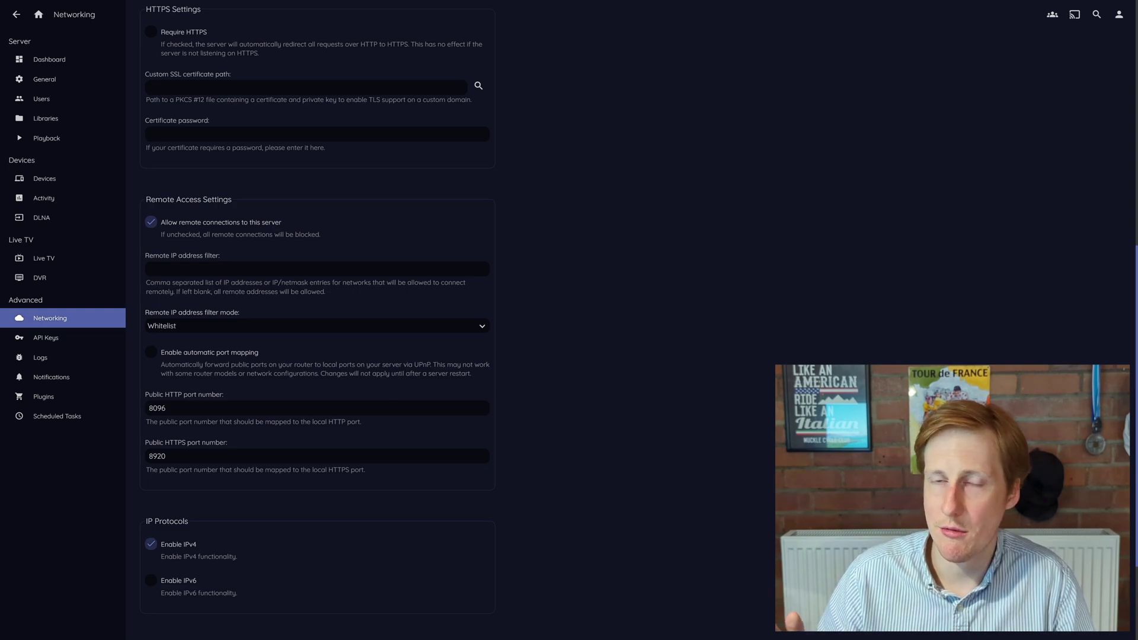
# Return through the Dashboard to the home screen and leave the playback of South Park S14:E6
pyautogui.click(49, 60)
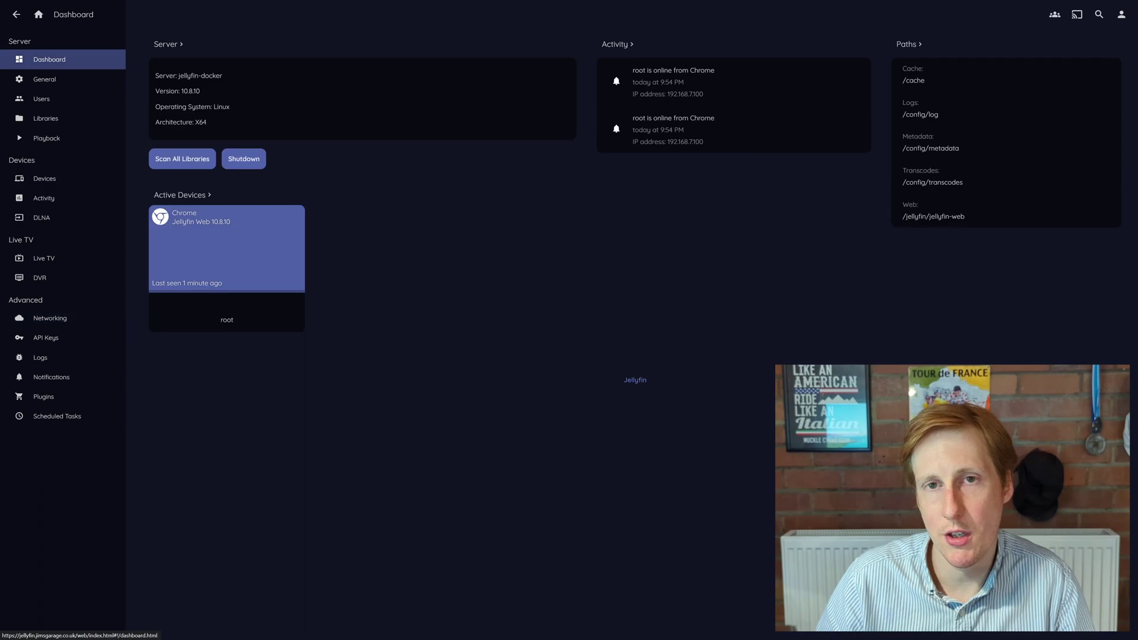
pyautogui.click(38, 14)
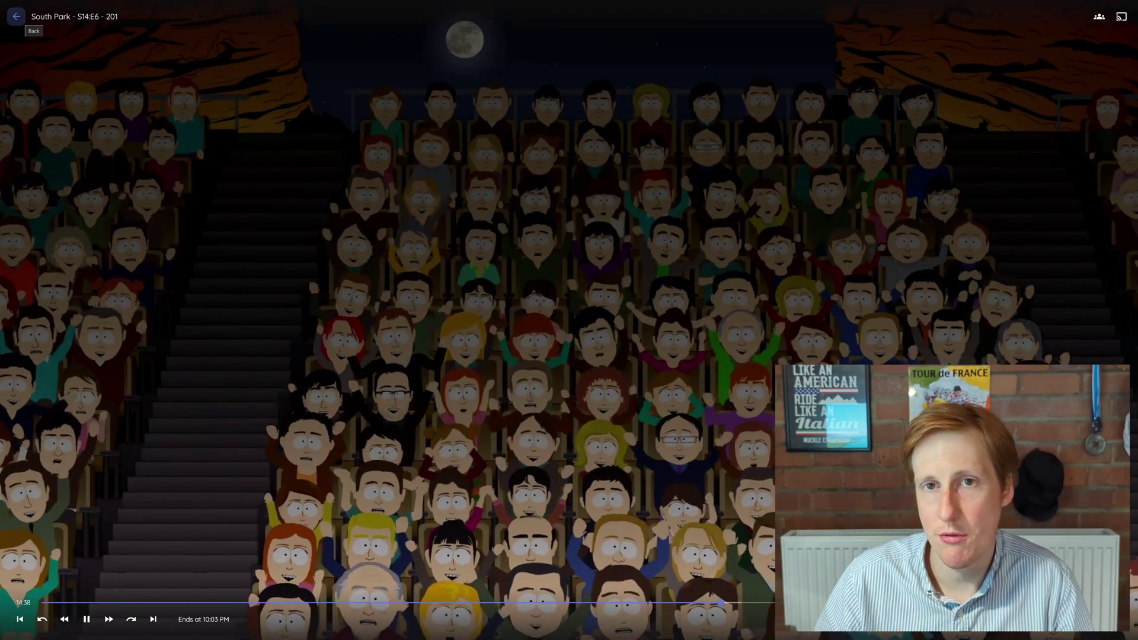
pyautogui.click(16, 16)
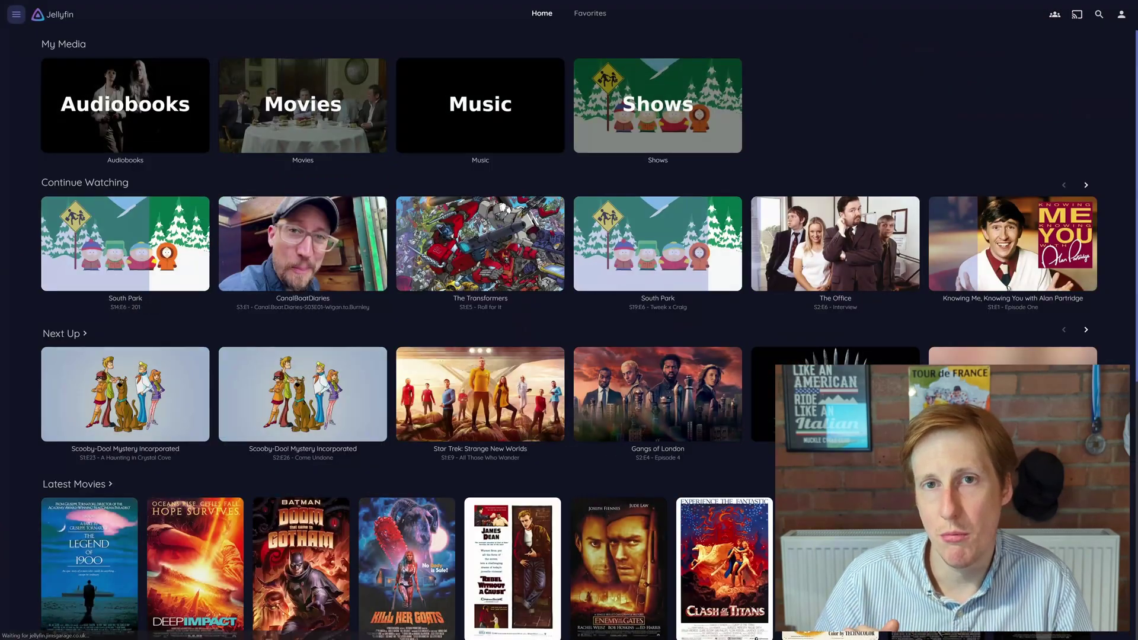